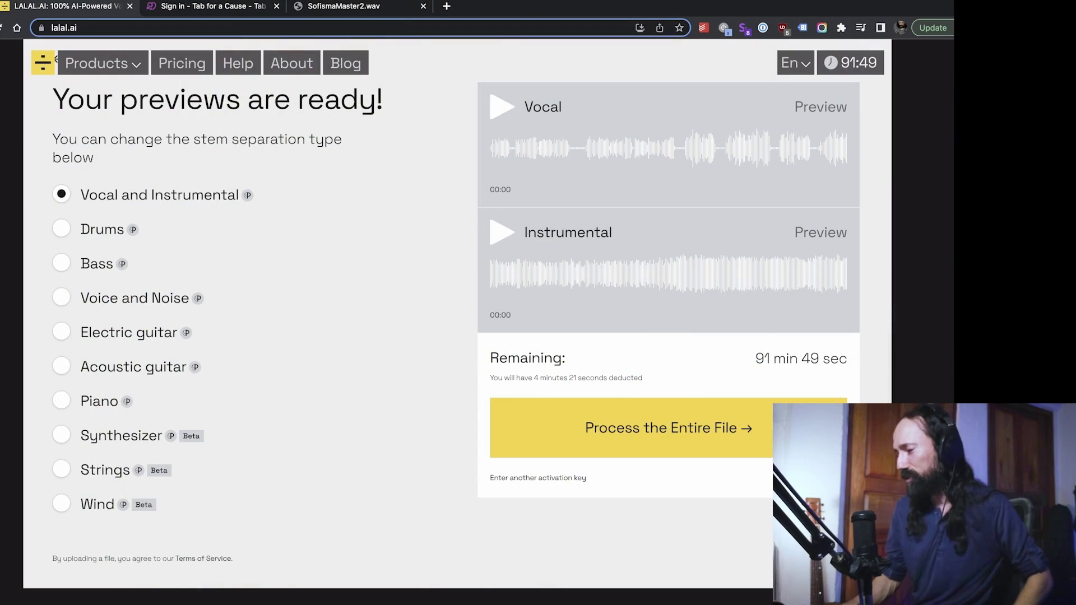
Step: Return to the LALAL.AI upload page and start uploading a second song for separation
scroll(459, 325, up, 2)
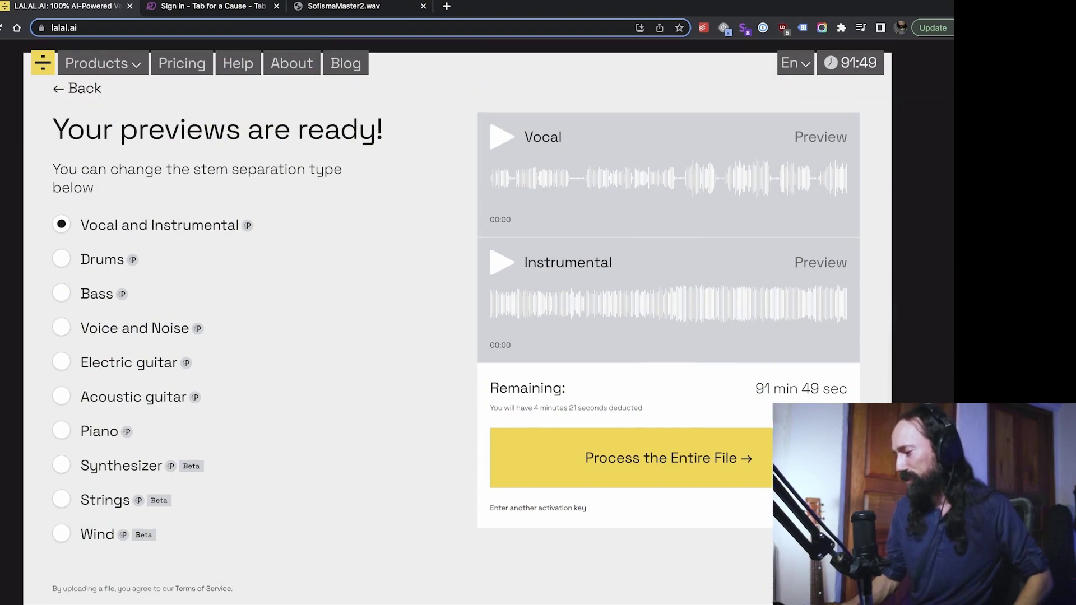
scroll(459, 325, down, 1)
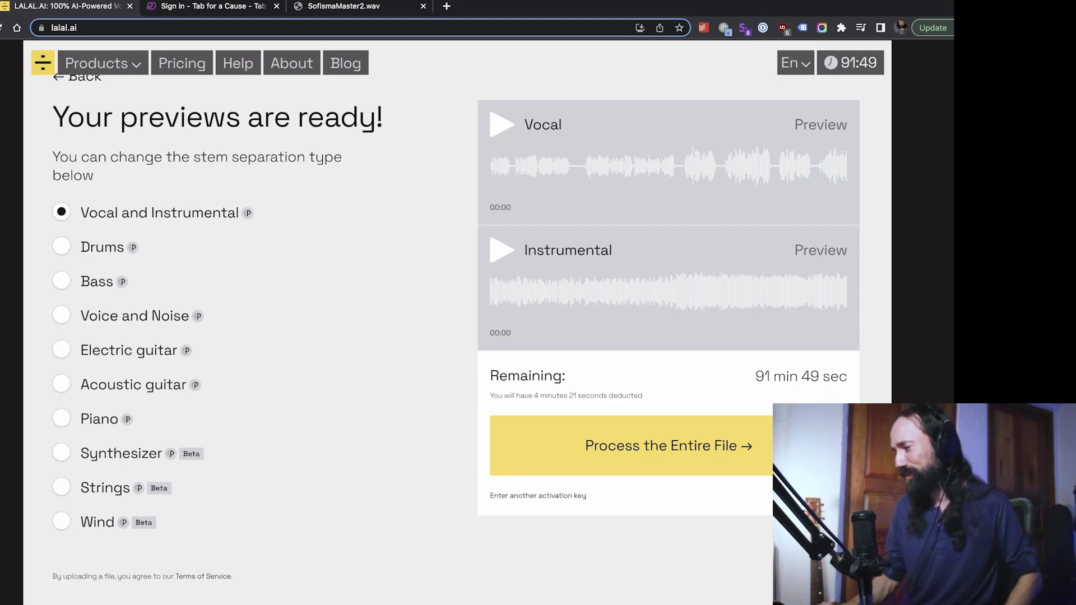
scroll(457, 322, up, 1)
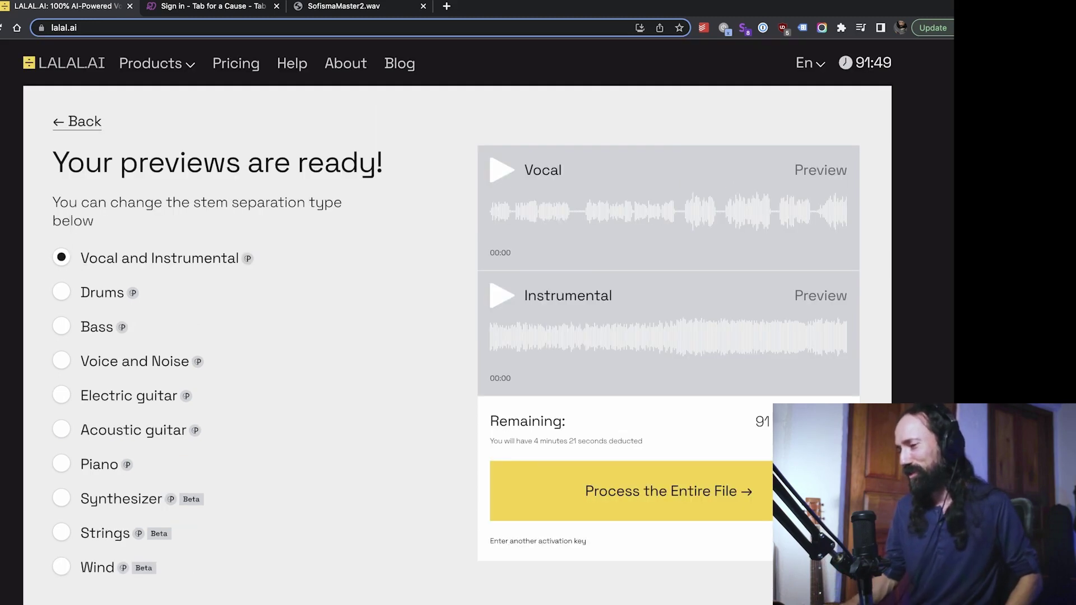
key(alt+Left)
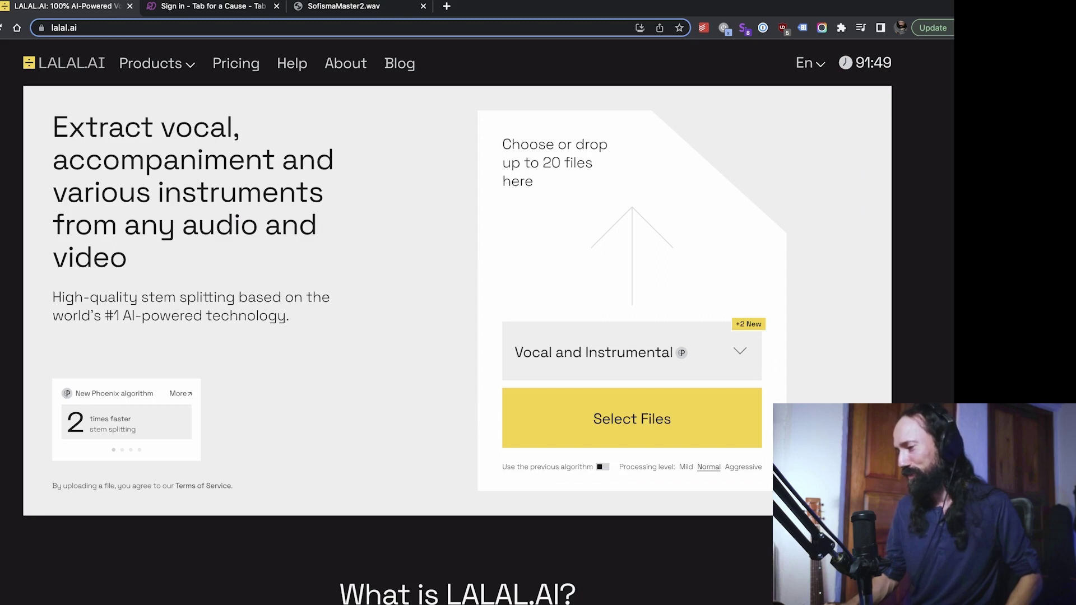
scroll(456, 325, down, 1)
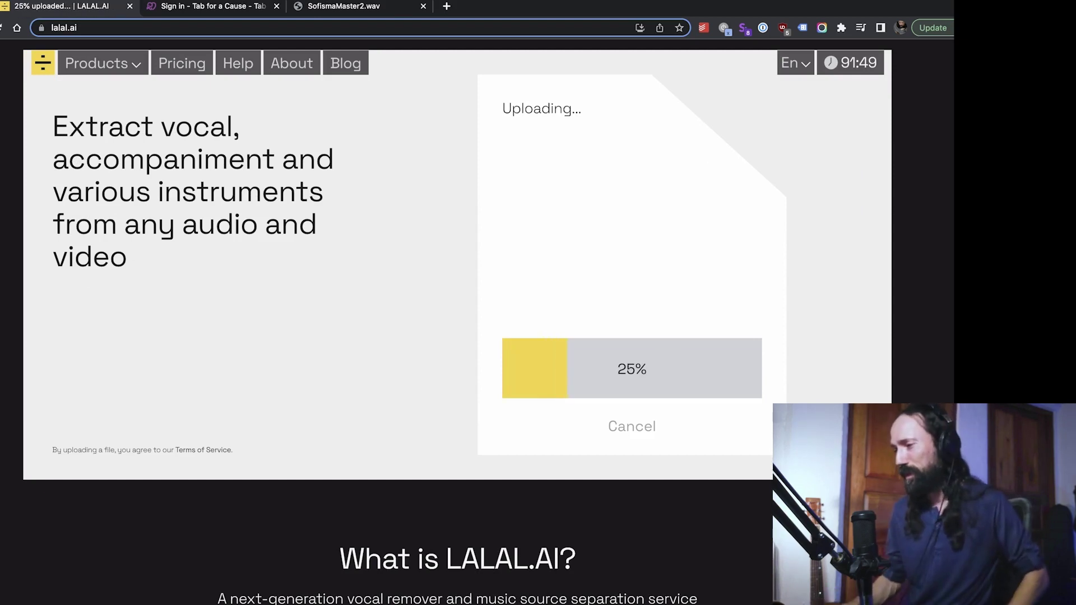
Step: Play the original SofismaMaster2.wav in its own tab for comparison
click(344, 6)
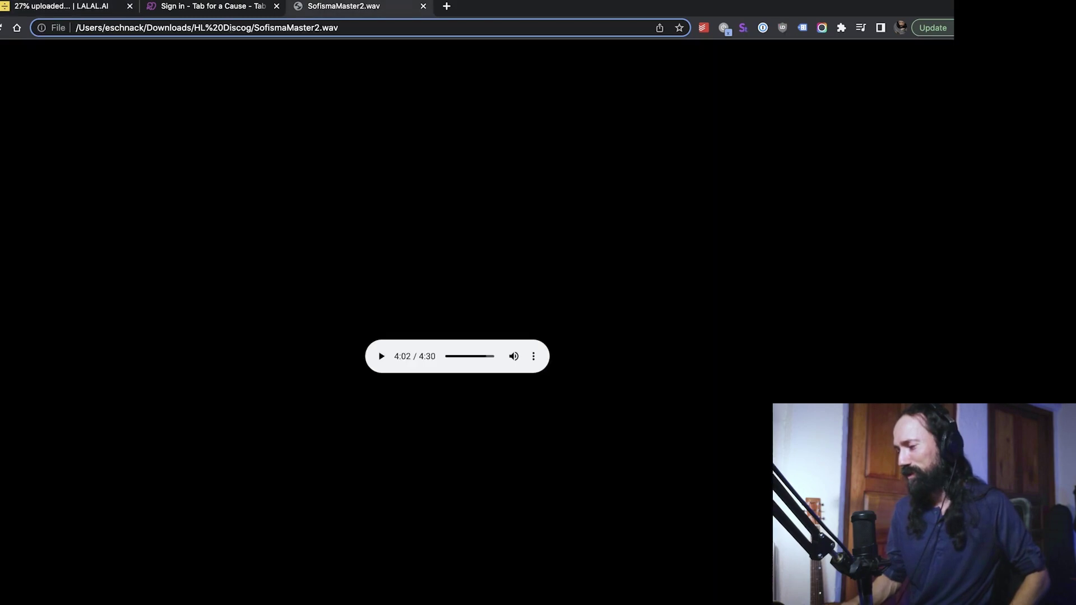
key(super+r)
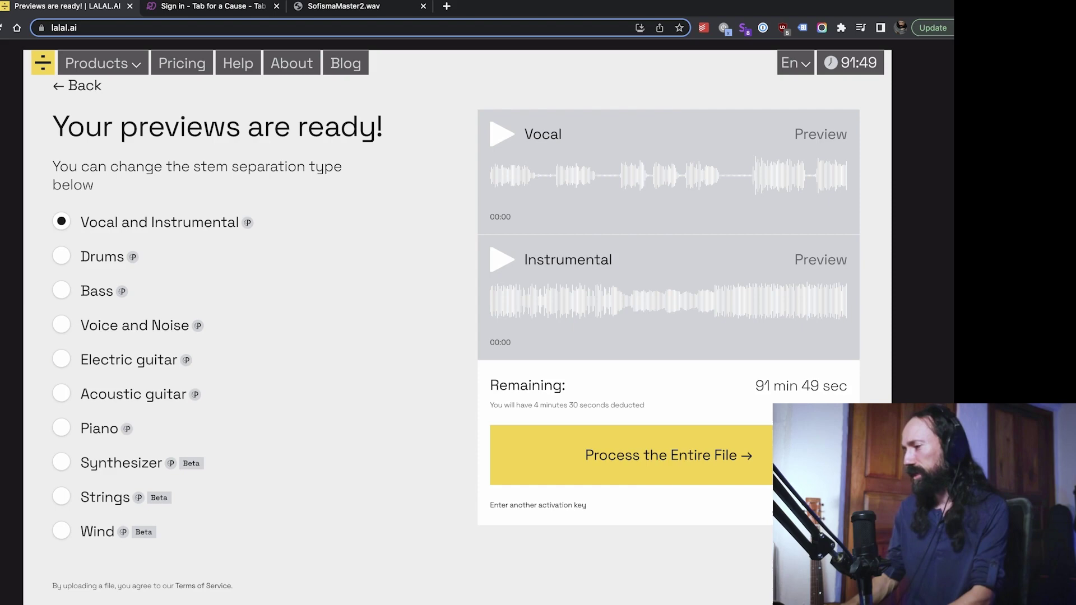
Step: Play the new song's Vocal preview up to 00:18, then stop it
scroll(449, 336, up, 1)
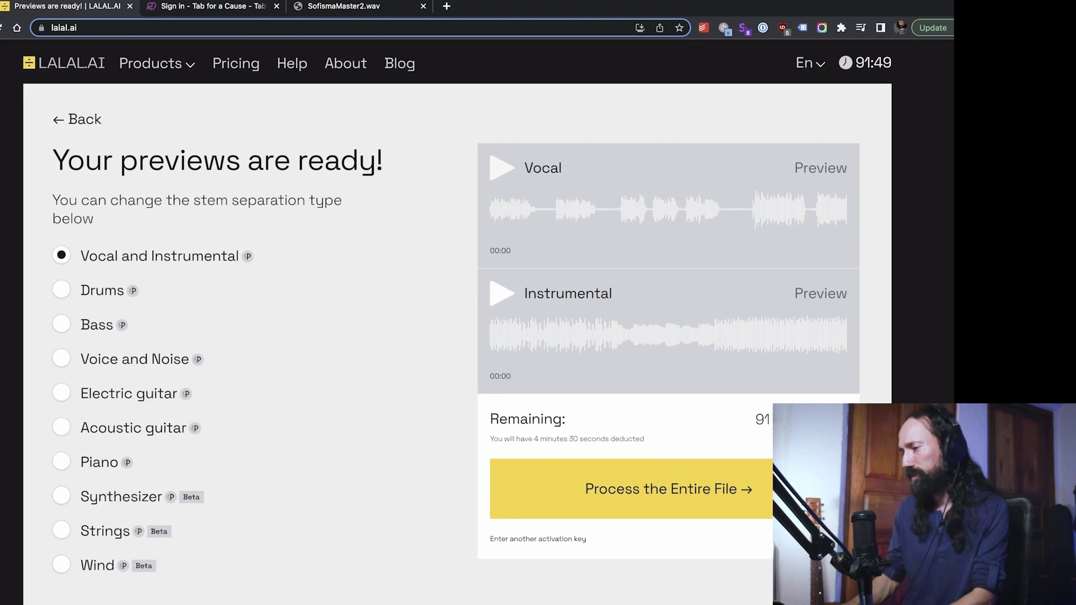
key(space)
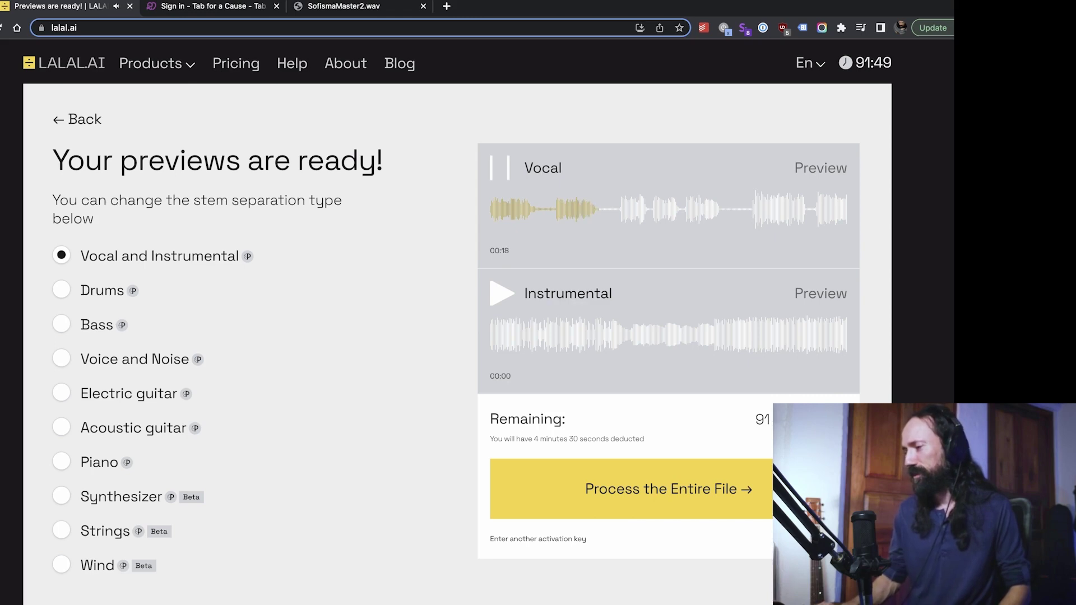
key(space)
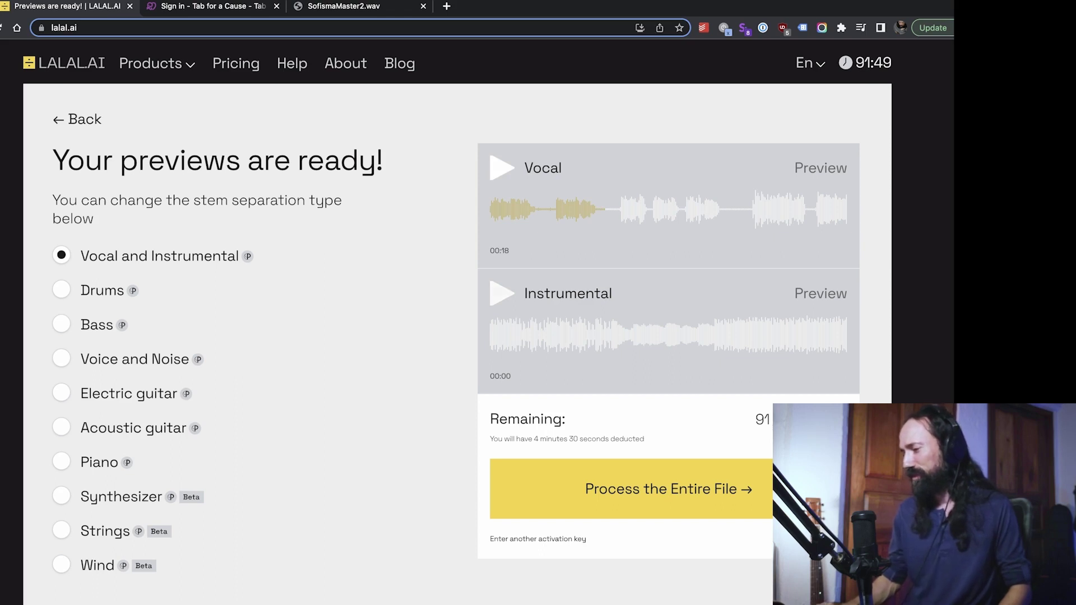
Step: Play the Instrumental preview up to 00:13, then stop it
key(space)
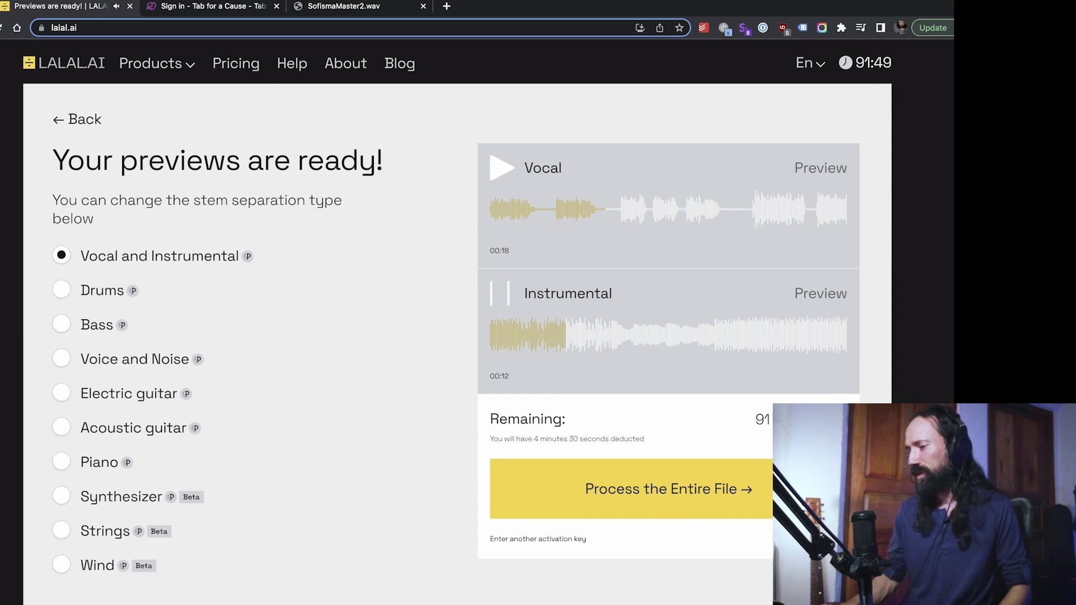
key(space)
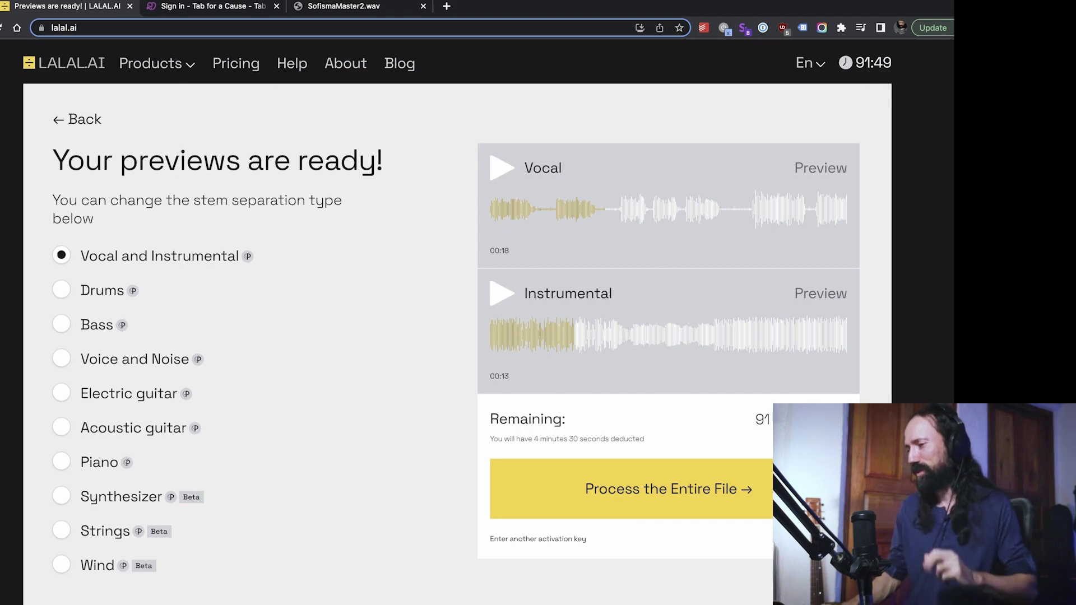
scroll(458, 314, down, 2)
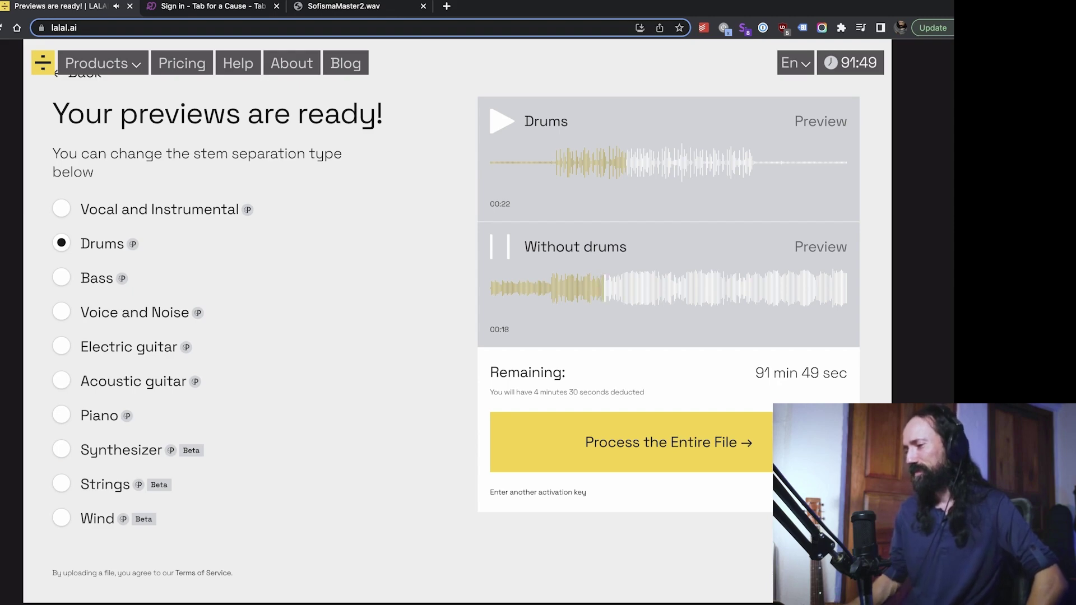
Step: Stop Without drums, switch to Electric guitar separation, and stop its preview at 00:23
key(space)
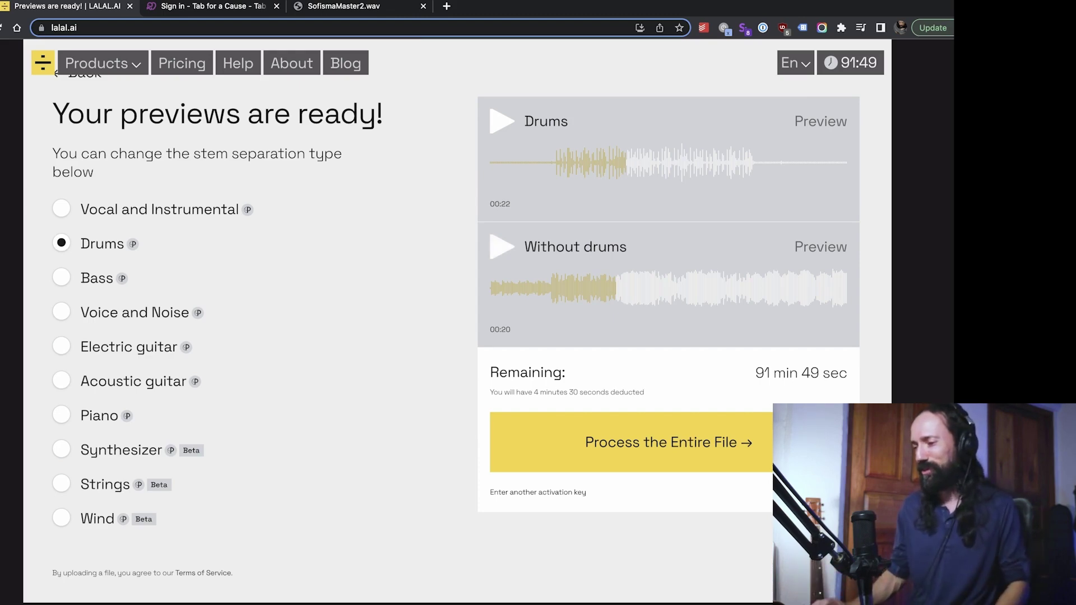
click(61, 346)
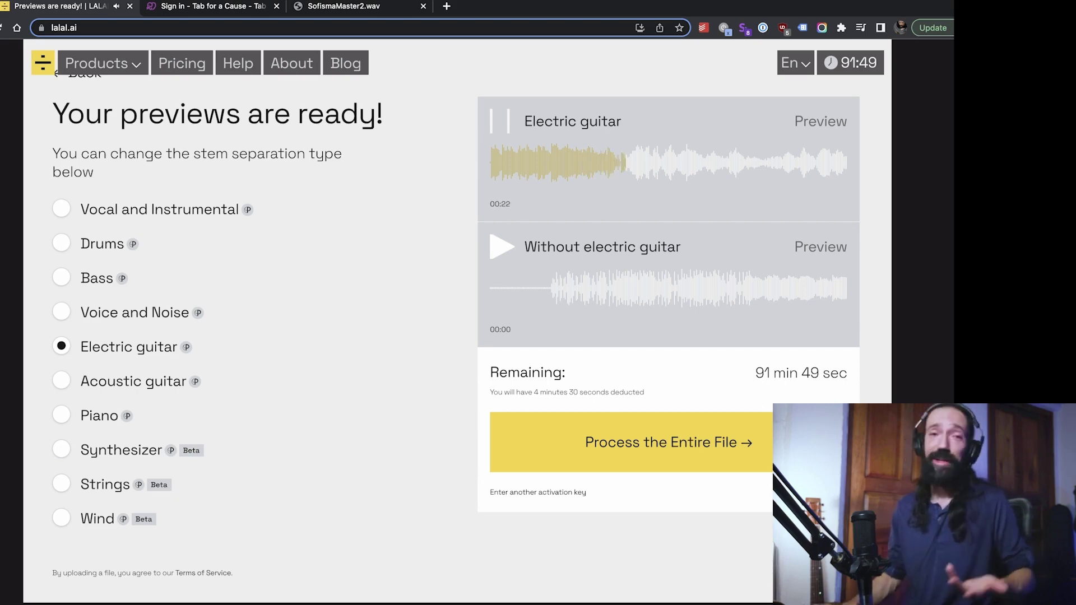
key(space)
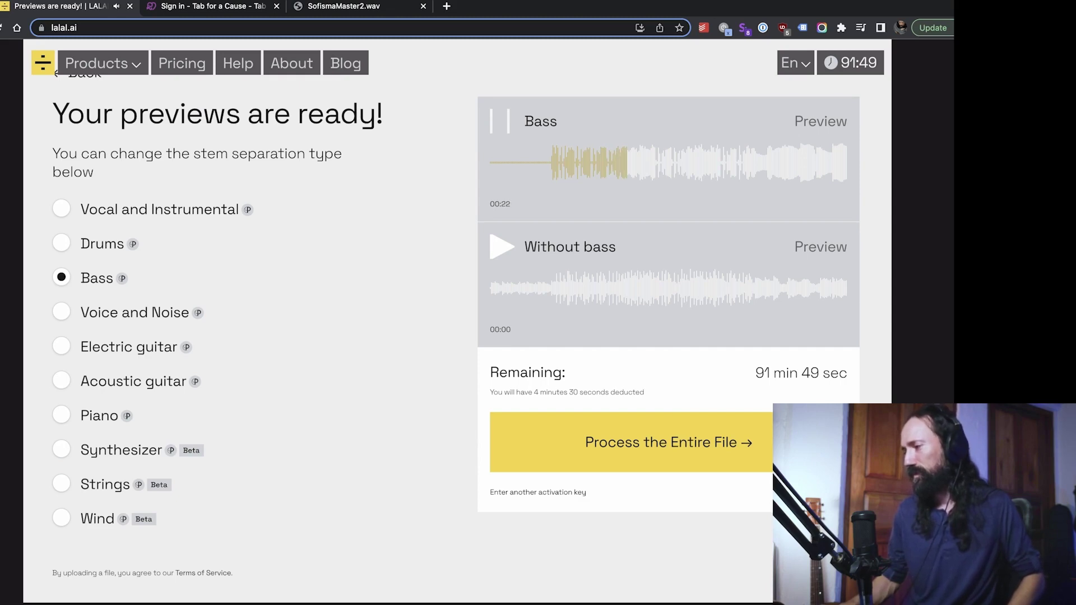
Step: Stop the Bass preview and play the Without bass preview through to 00:43
key(space)
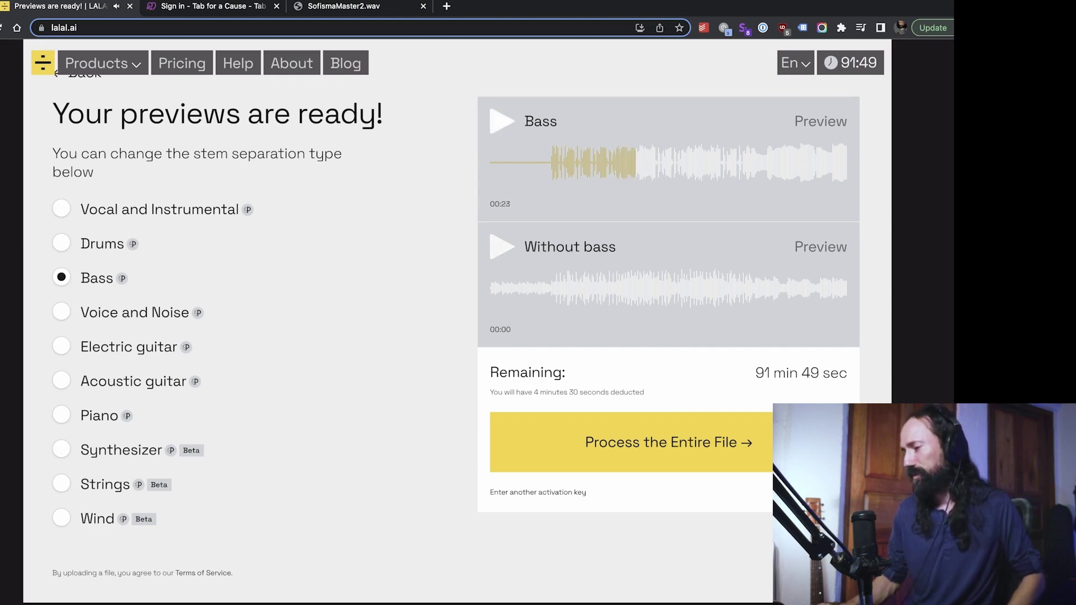
key(space)
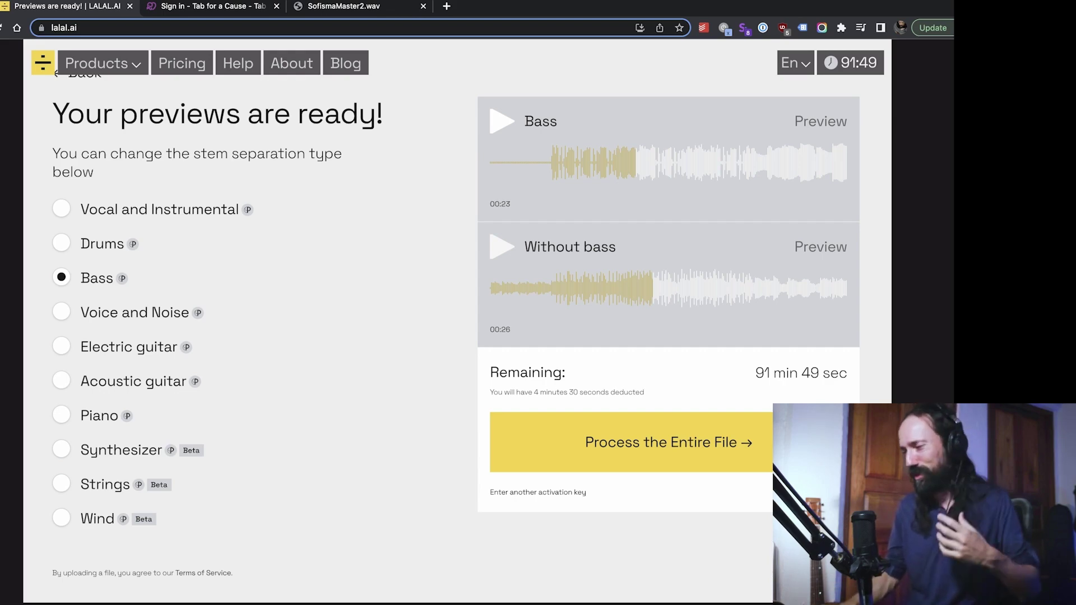
key(space)
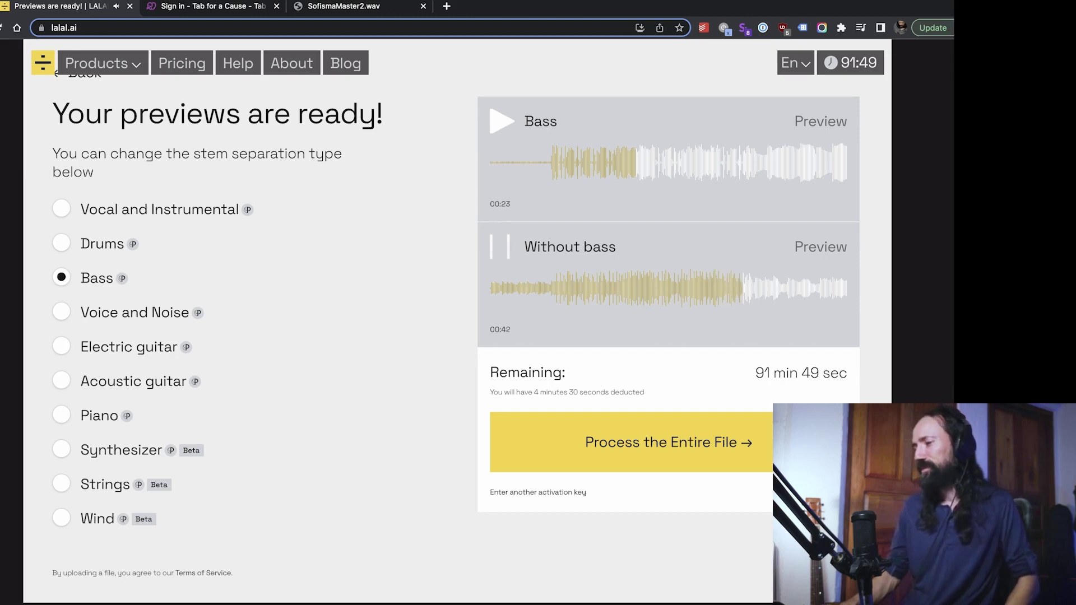
key(space)
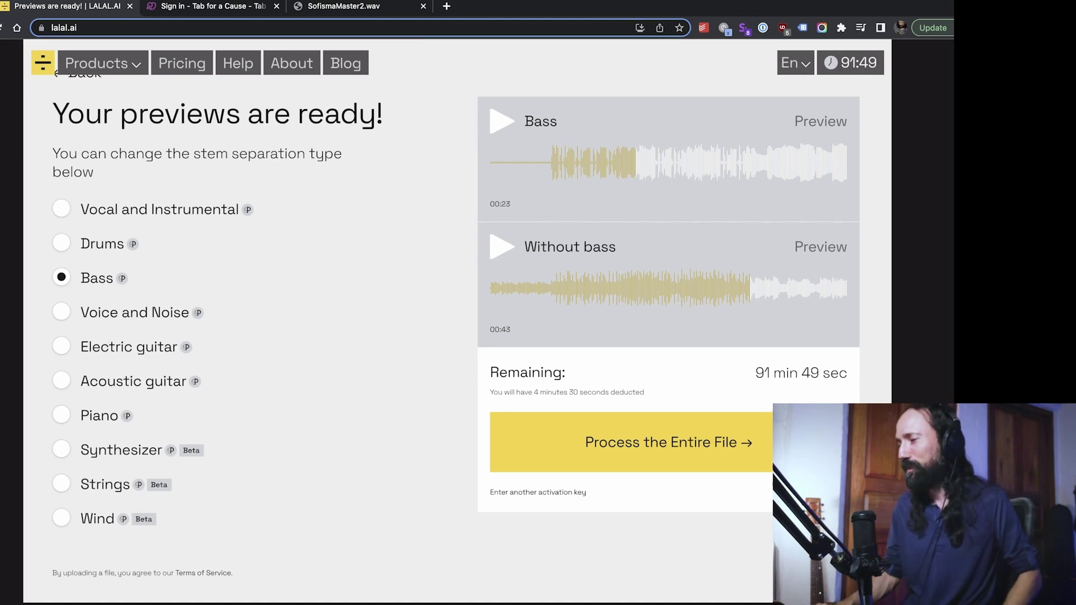
scroll(448, 336, down, 2)
scroll(448, 336, up, 3)
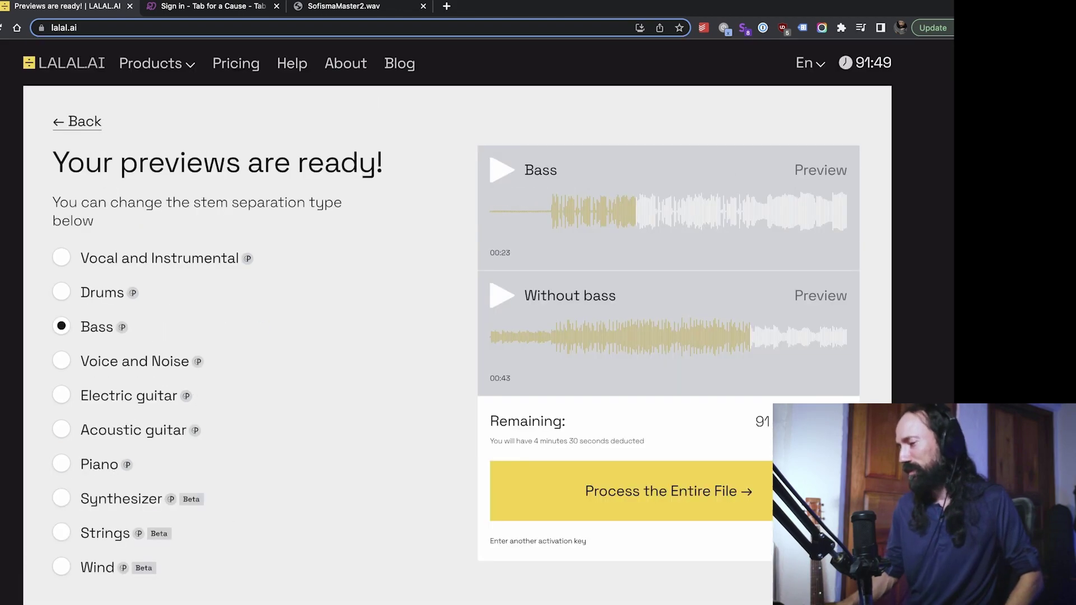
Step: Upload PeligroMaster3.wav for bass separation and play the original file in a new tab
key(super+bracketleft)
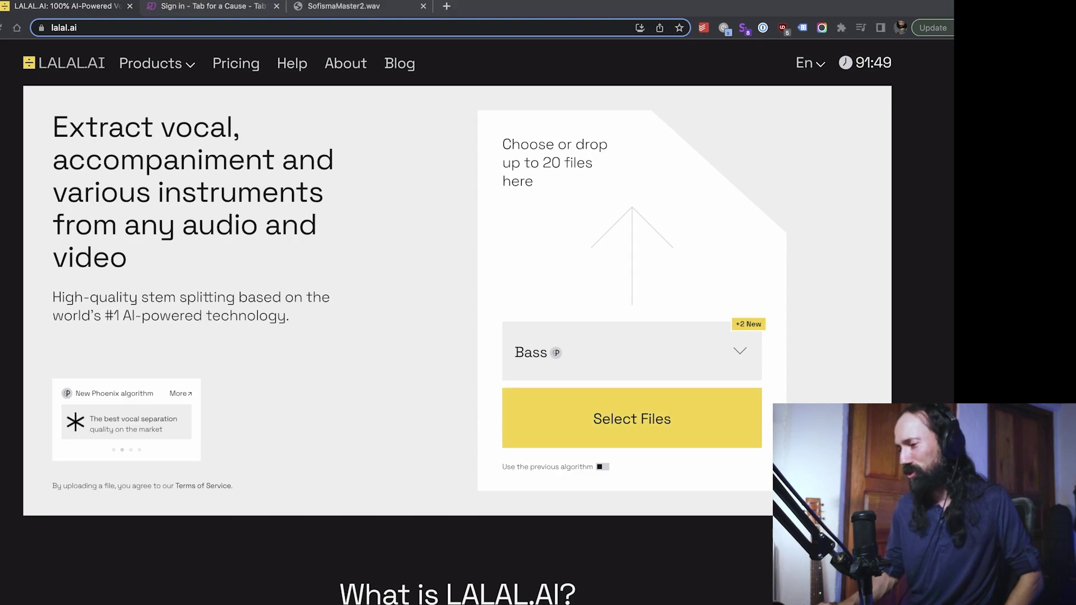
key(super+o)
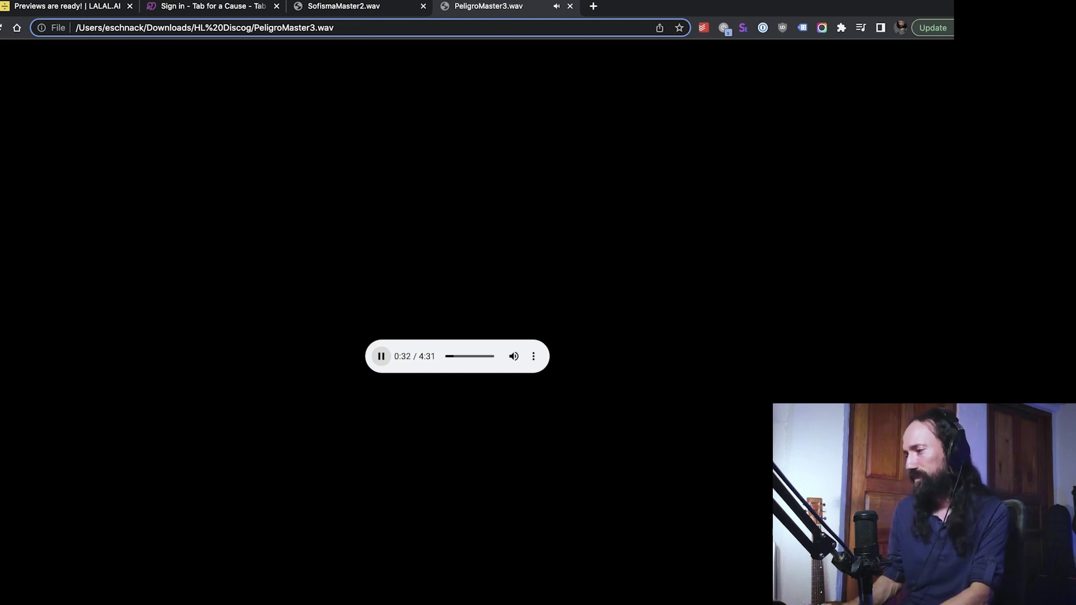
Step: Play the second song's Without bass preview to 00:34 and pause it
key(super+1)
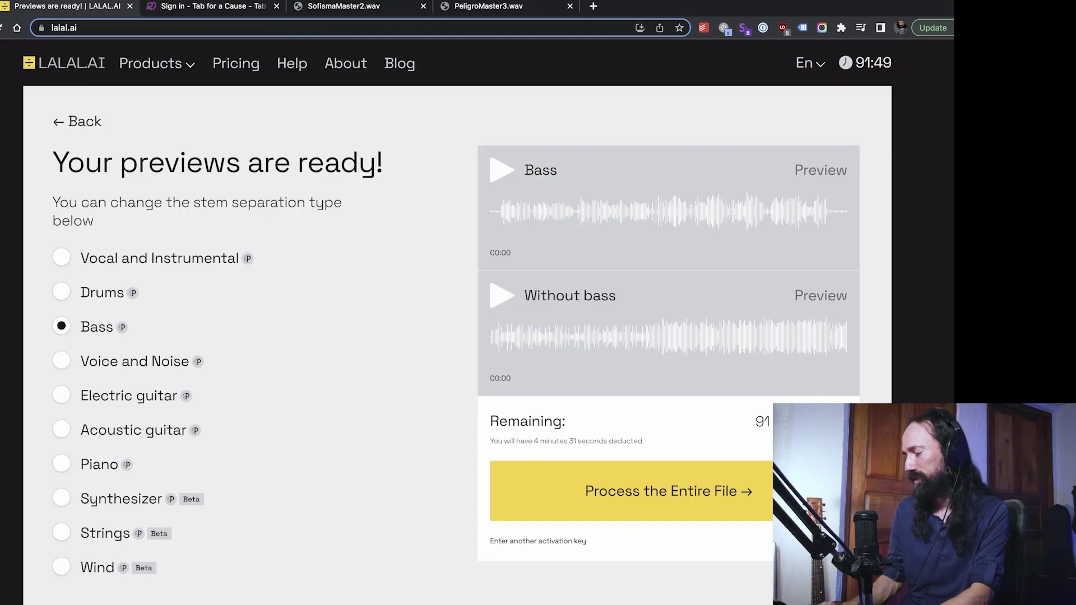
click(501, 295)
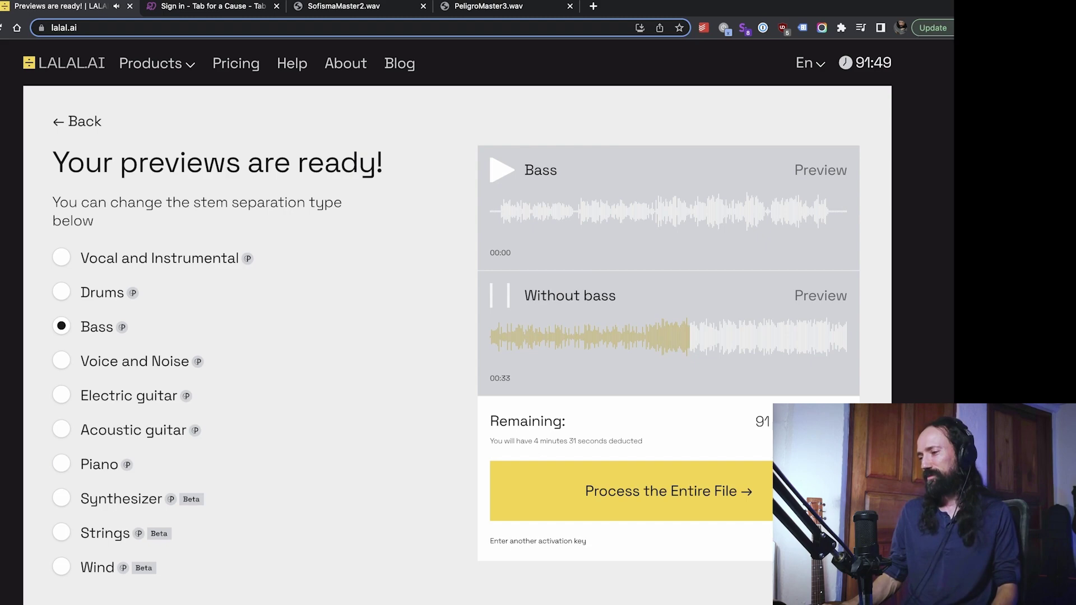
key(space)
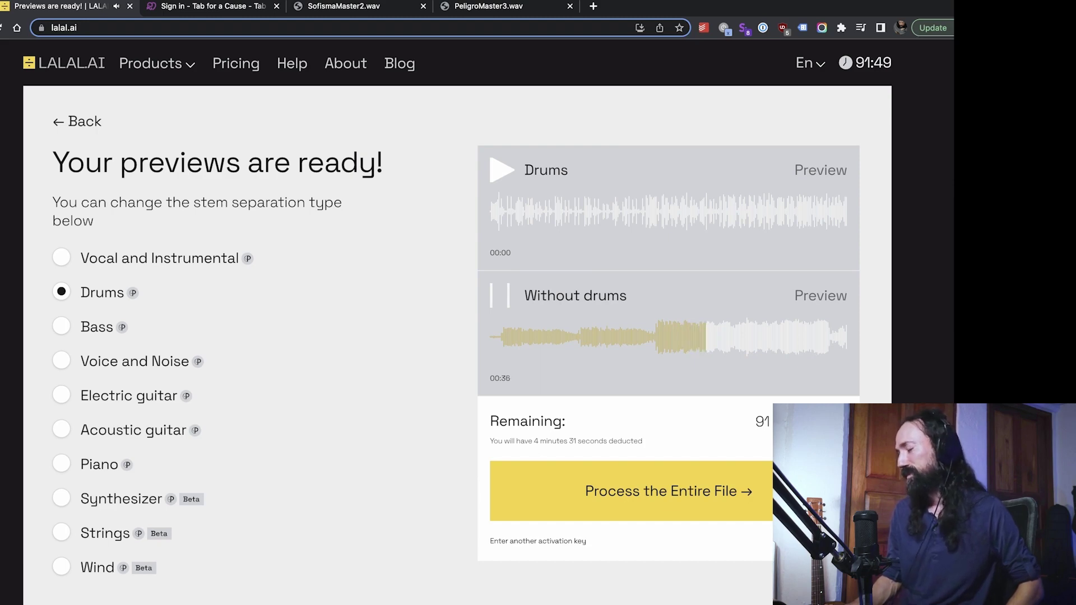
Step: Stop Without drums at 00:36 and play the Drums preview from the same point
key(space)
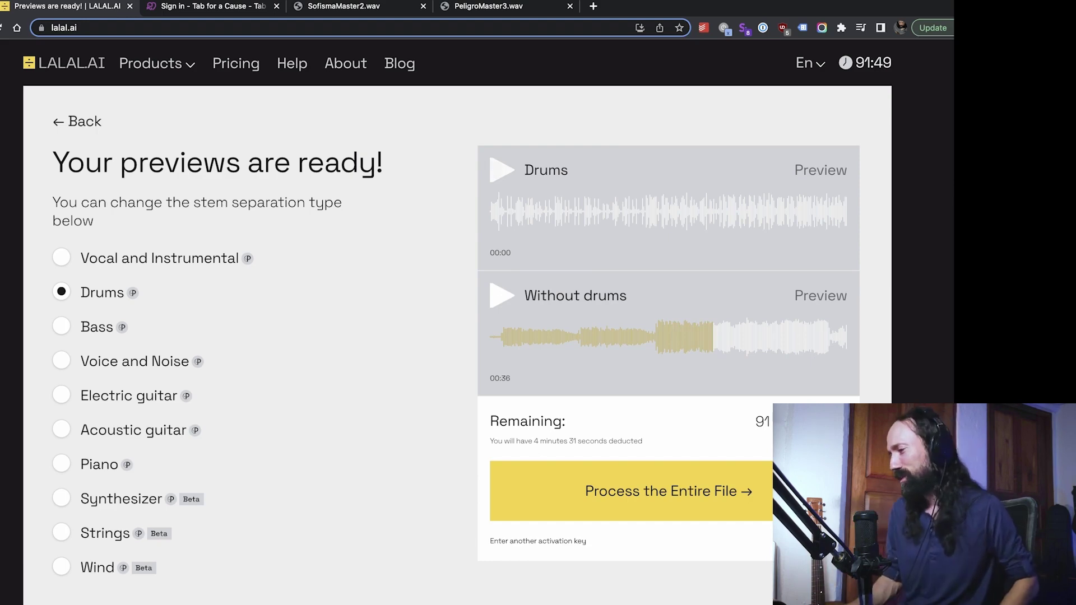
key(space)
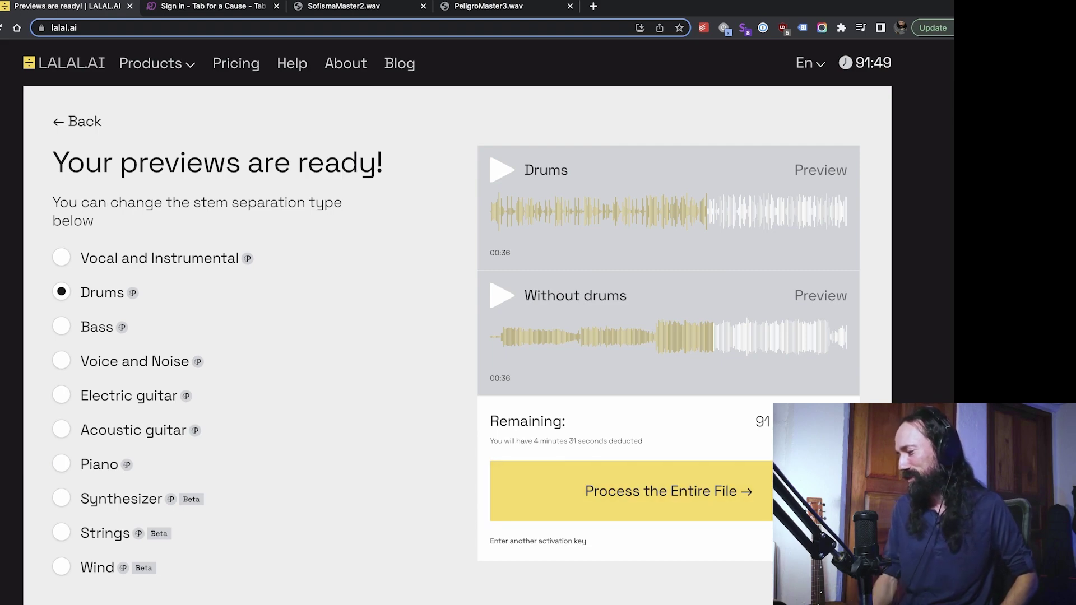
Step: Process the entire song into 04:31 Drums and Without drums stems, 45.60mb each
key(Return)
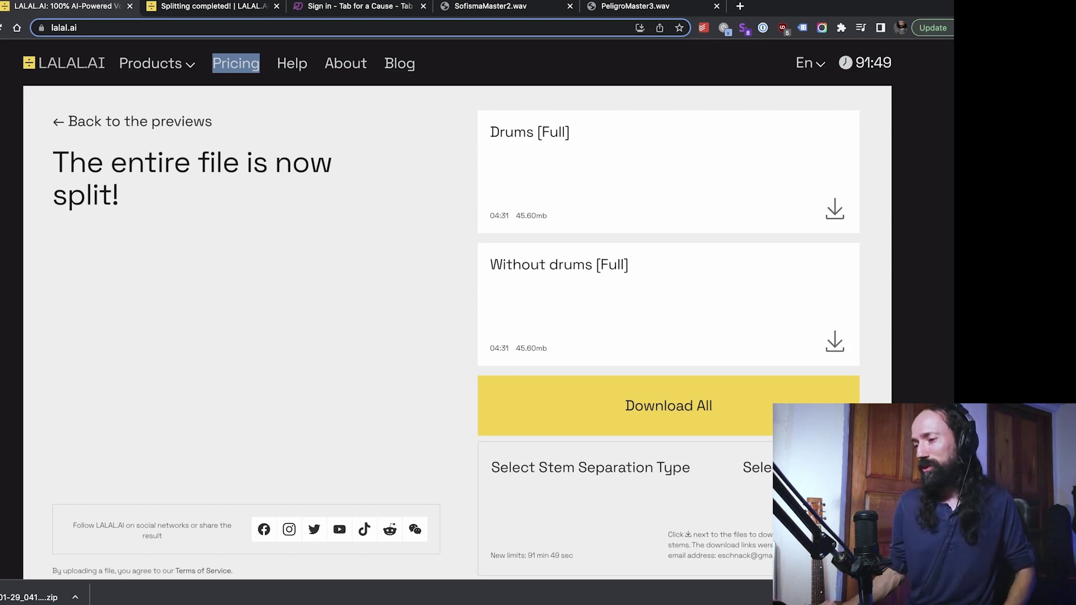
Step: Open the Pricing page and scroll through the Starter $0, Lite $15 and Plus $30 packages
click(236, 63)
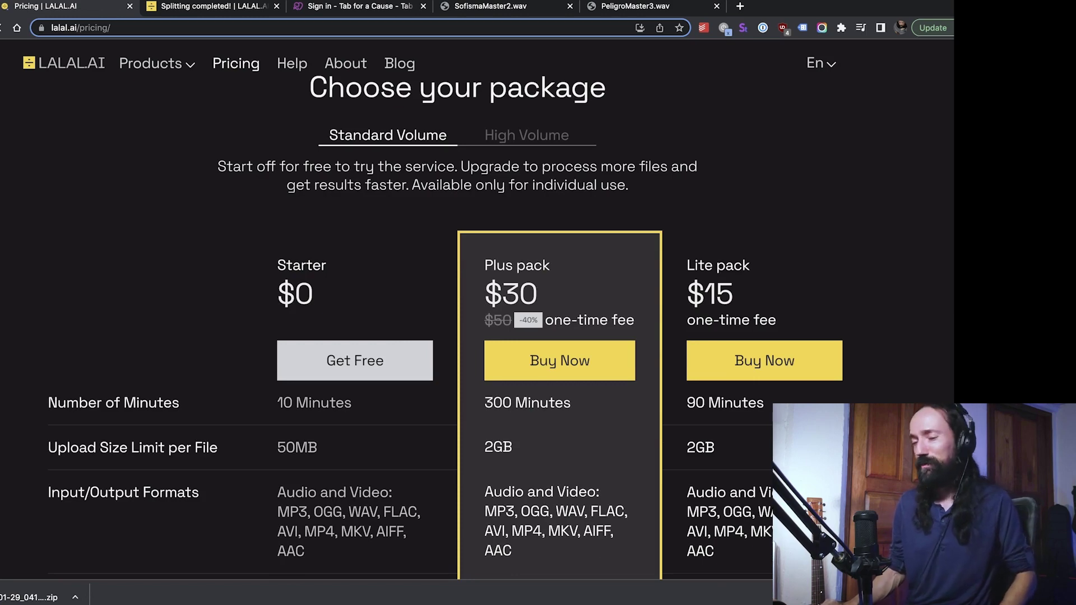
scroll(457, 308, down, 2)
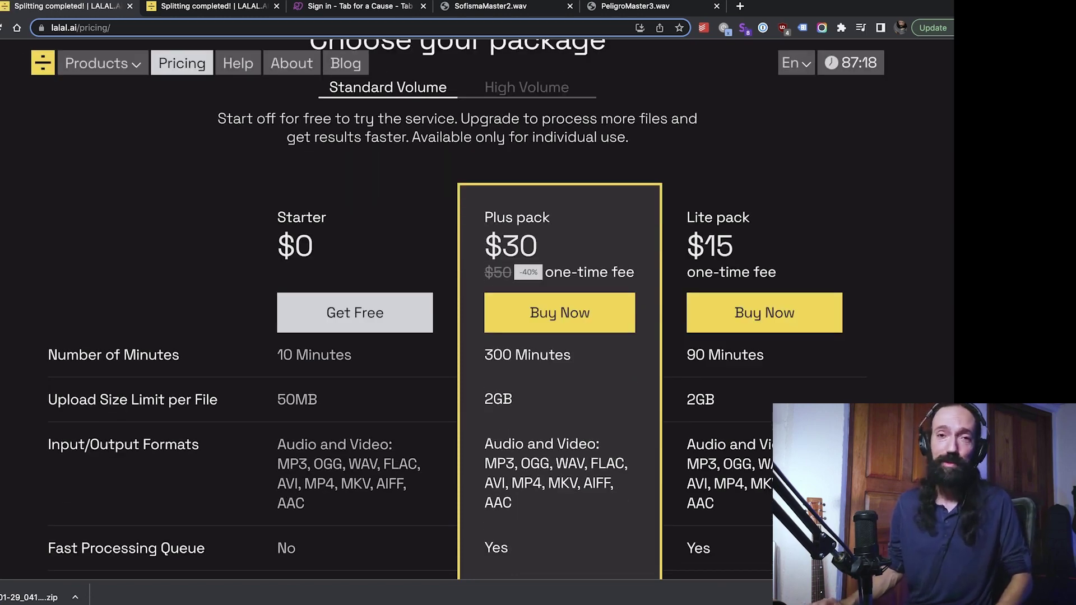
scroll(458, 308, down, 2)
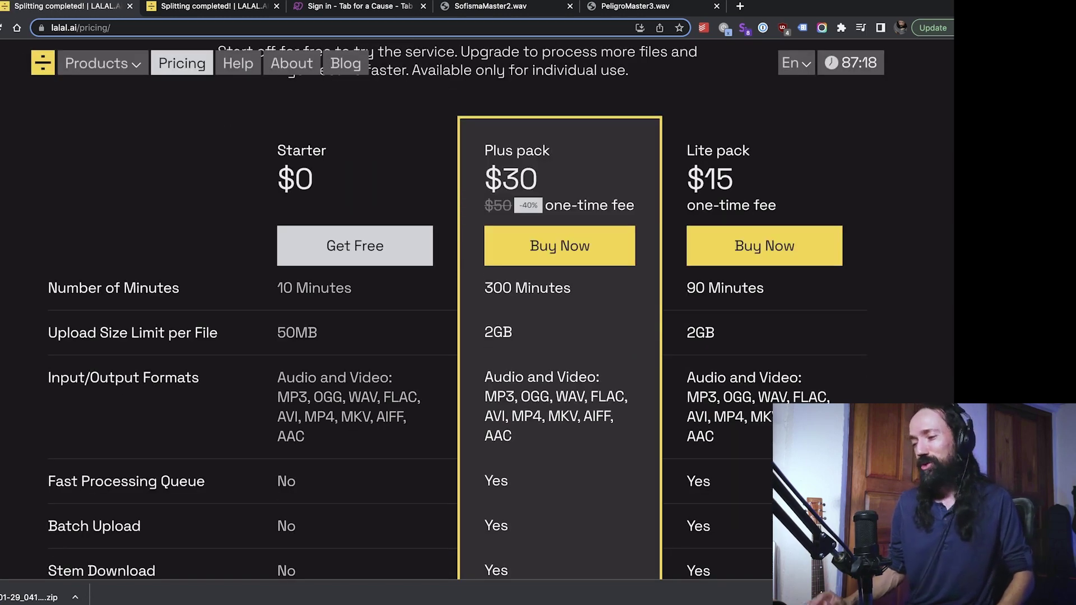
scroll(458, 308, up, 1)
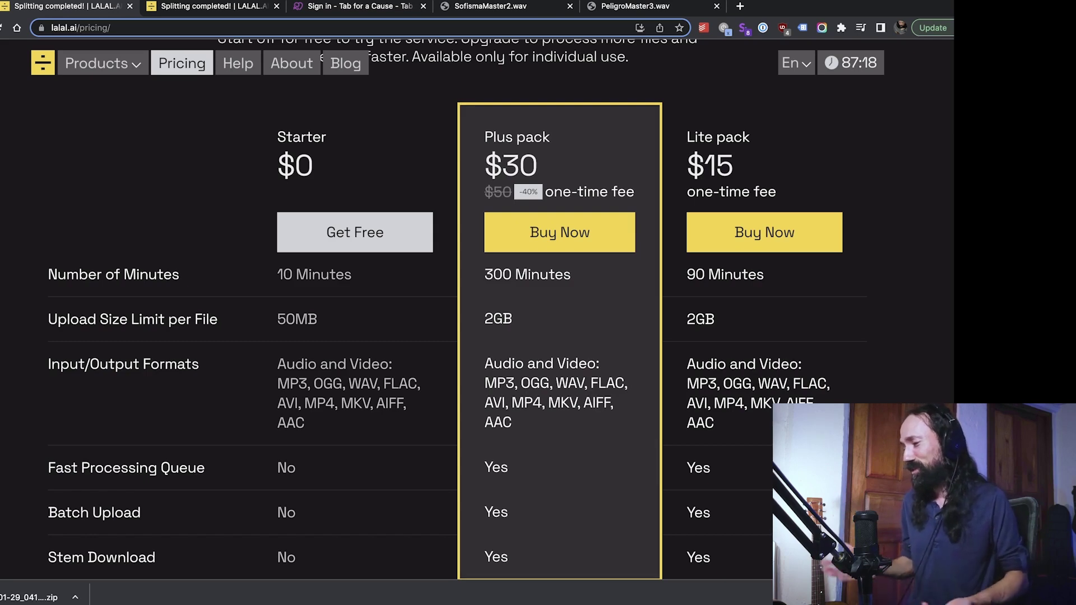
scroll(538, 313, up, 1)
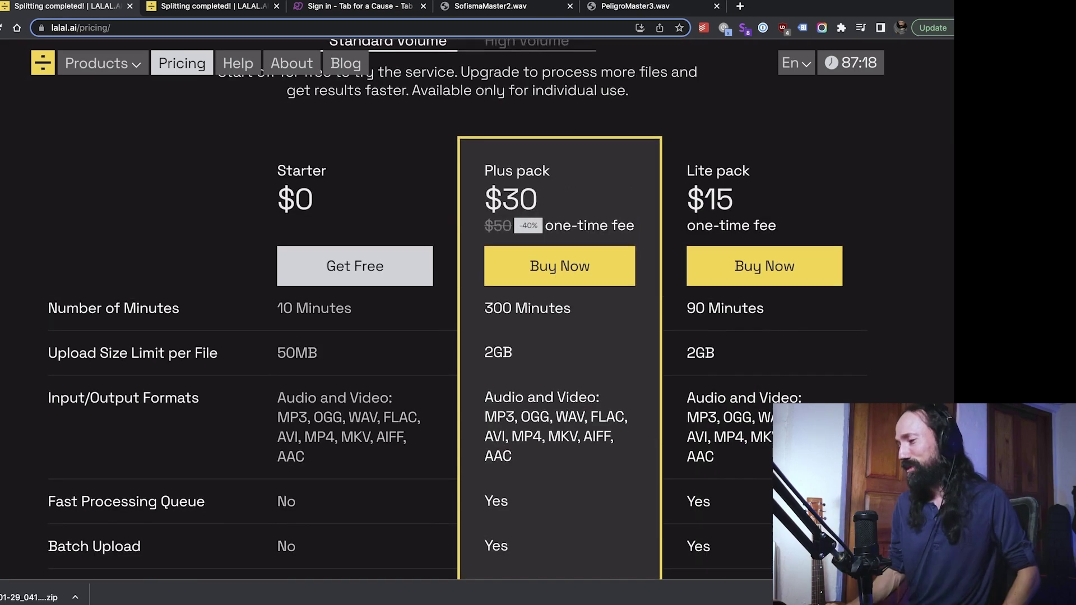
scroll(538, 314, down, 1)
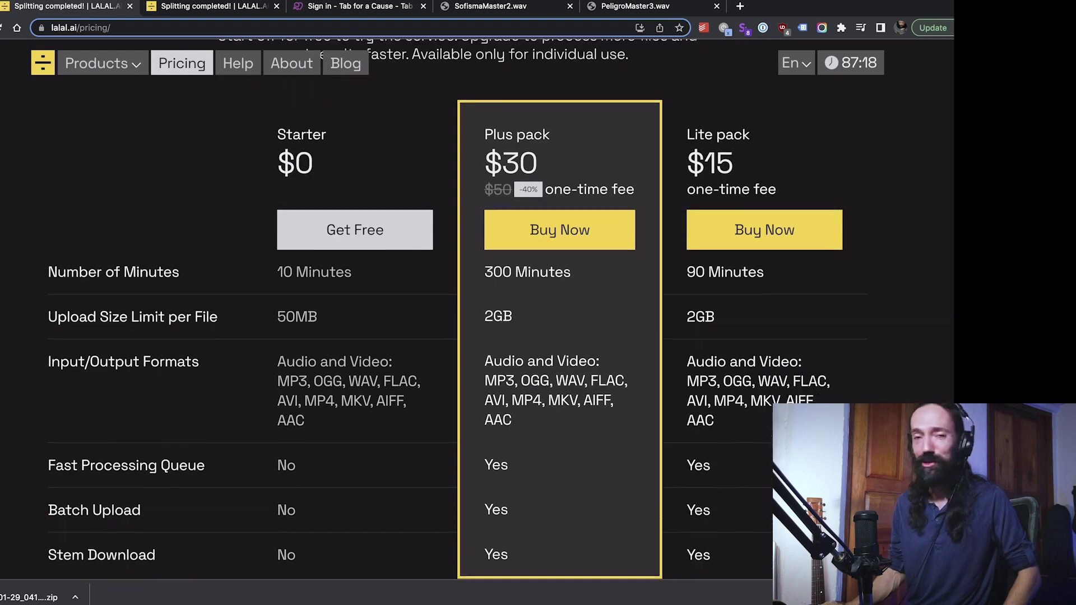